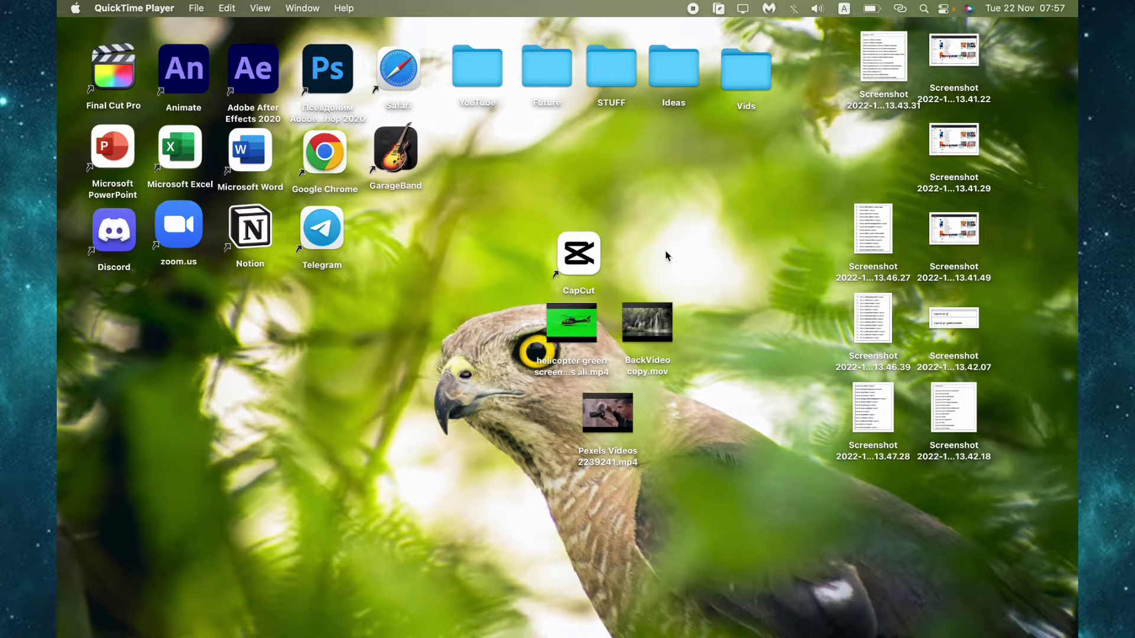
Launch CapCut from its desktop icon to show the two existing projects.
double_click(595, 268)
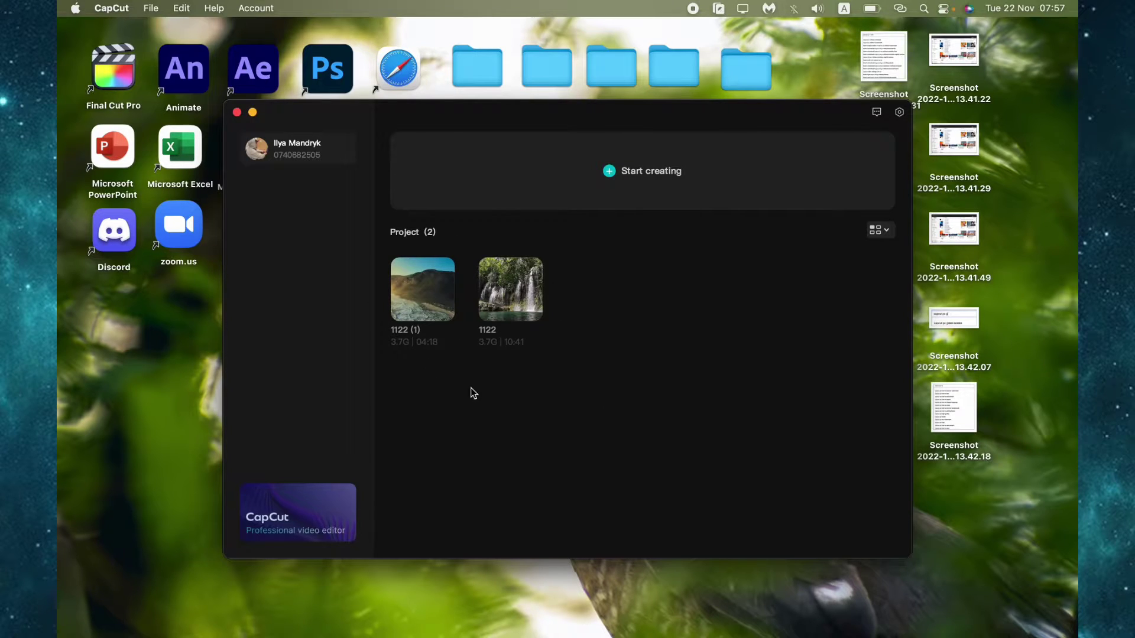
Select both existing projects and delete them, confirming the prompt.
left_click_drag(558, 416, 396, 263)
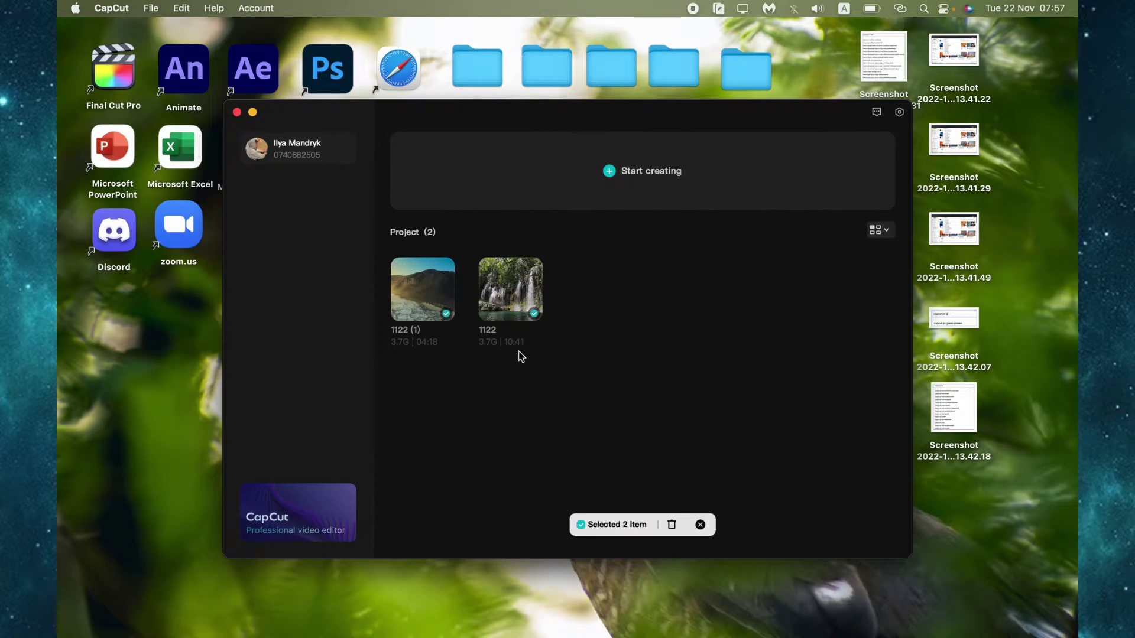
left_click(671, 524)
left_click(600, 405)
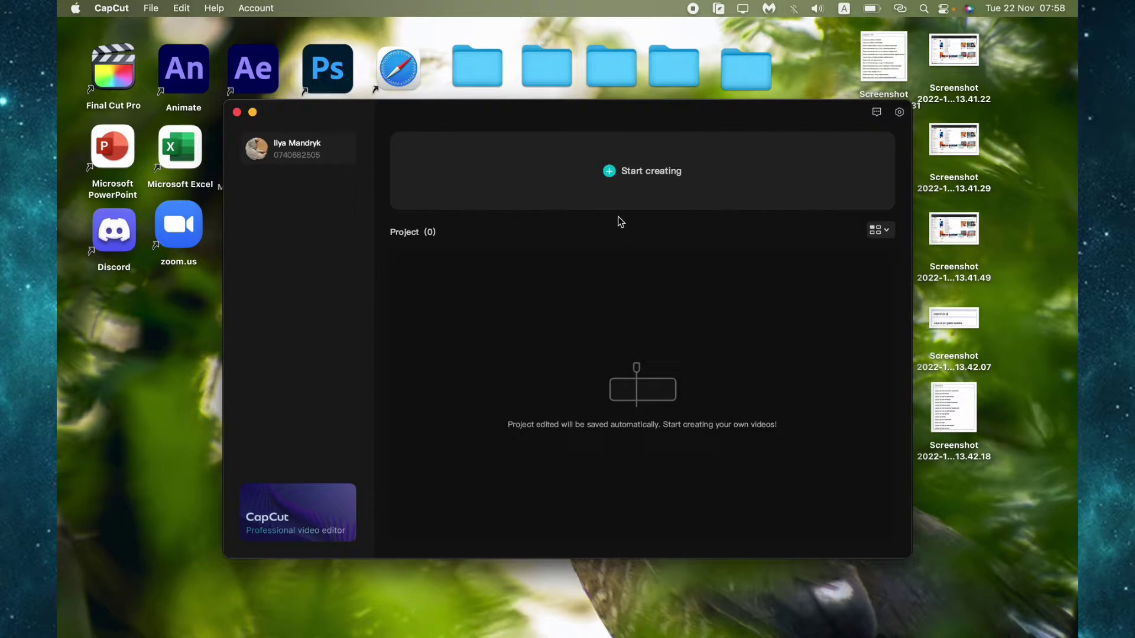
Start a new project and put the imported BackVideo copy.mov clip on its timeline.
left_click(628, 192)
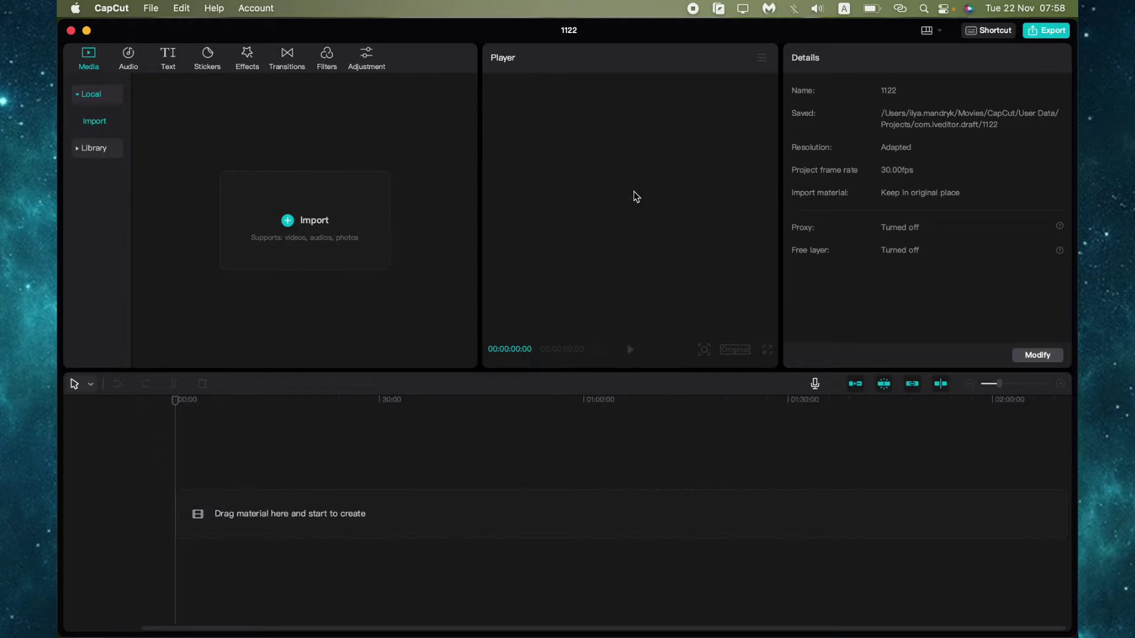
left_click(301, 221)
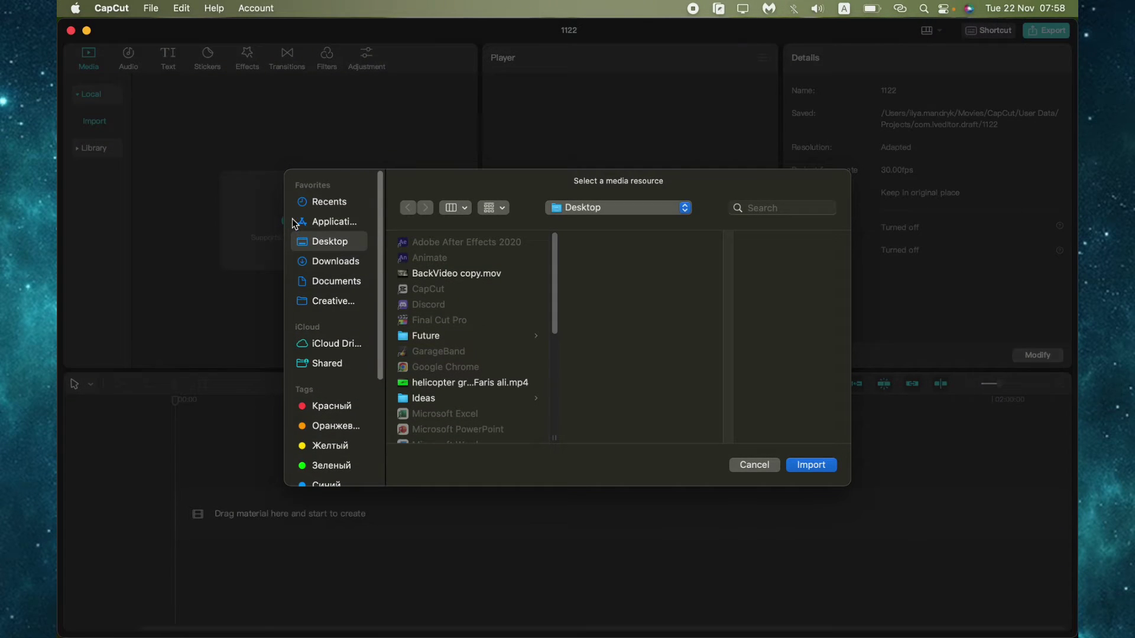
left_click(425, 278)
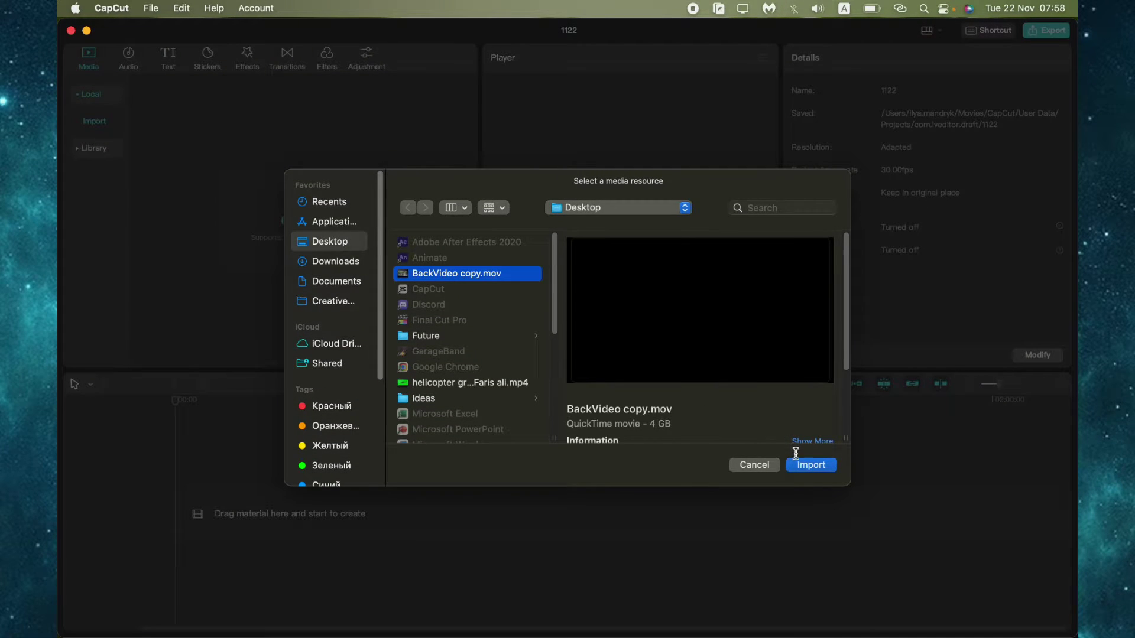
left_click(807, 465)
left_click_drag(196, 185, 329, 510)
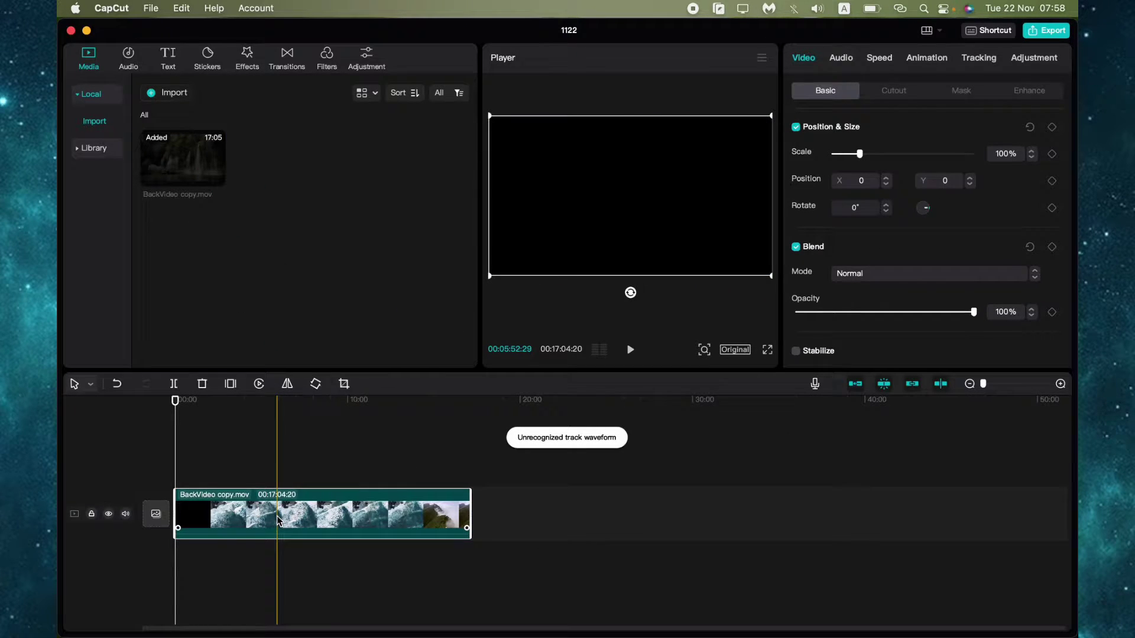
Blade the BackVideo clip at two points, delete the middle piece and close the gap.
key("b")
left_click(278, 517)
left_click(327, 511)
key("a")
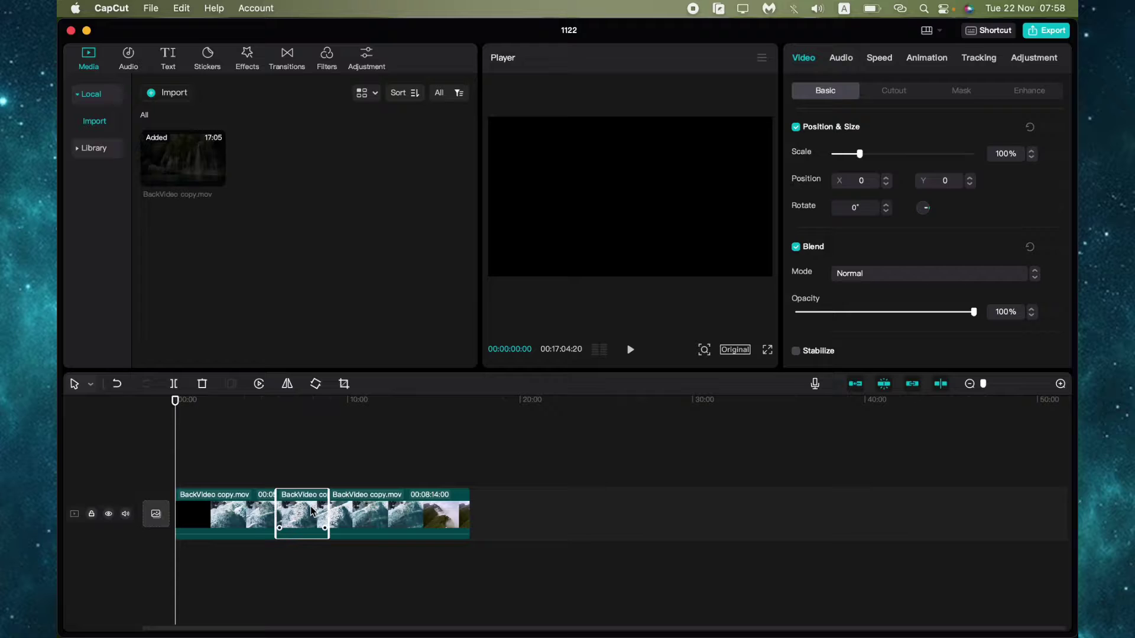
key("Delete")
left_click(261, 452)
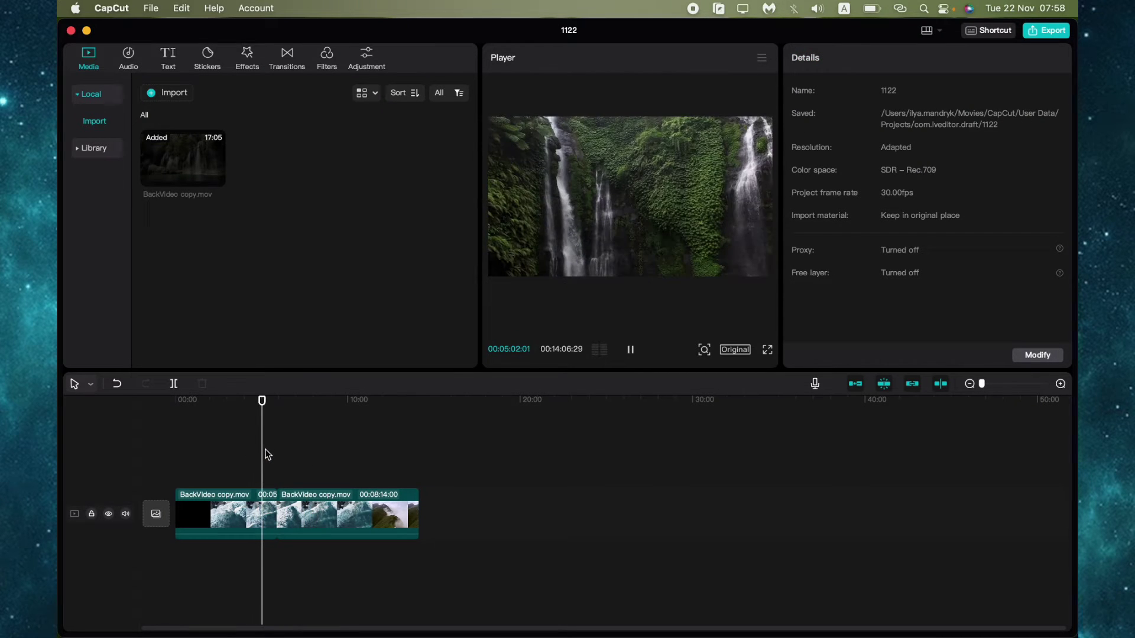
mouse_move(348, 515)
left_mouse_down()
mouse_move(359, 463)
mouse_move(338, 508)
left_mouse_up()
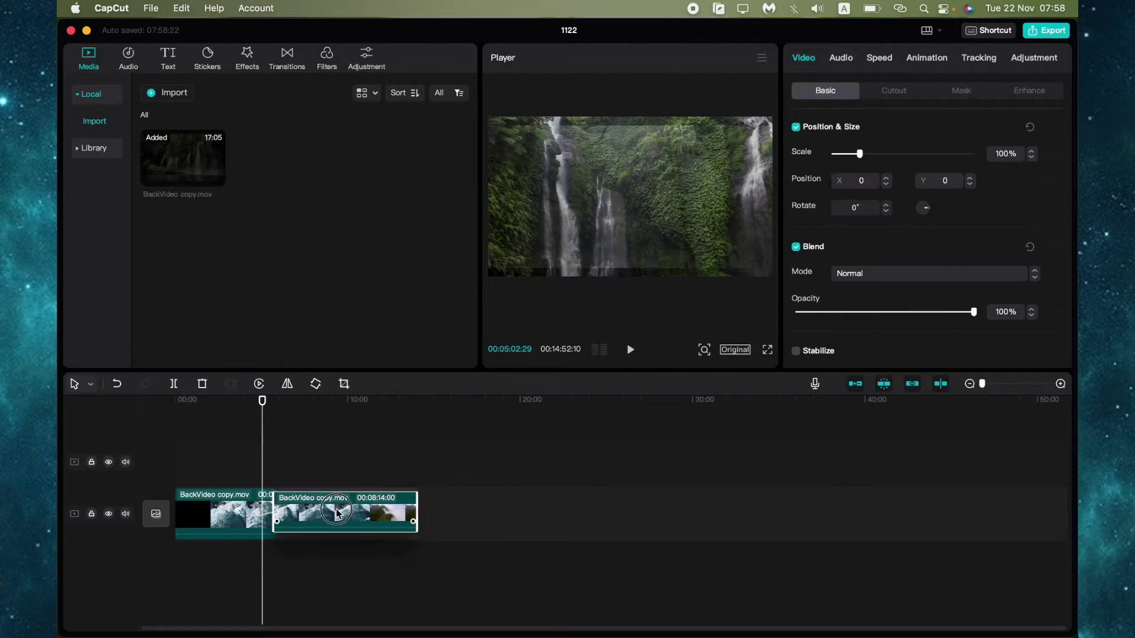
Move the playhead back before the cut and play the edited timeline.
left_click(285, 428)
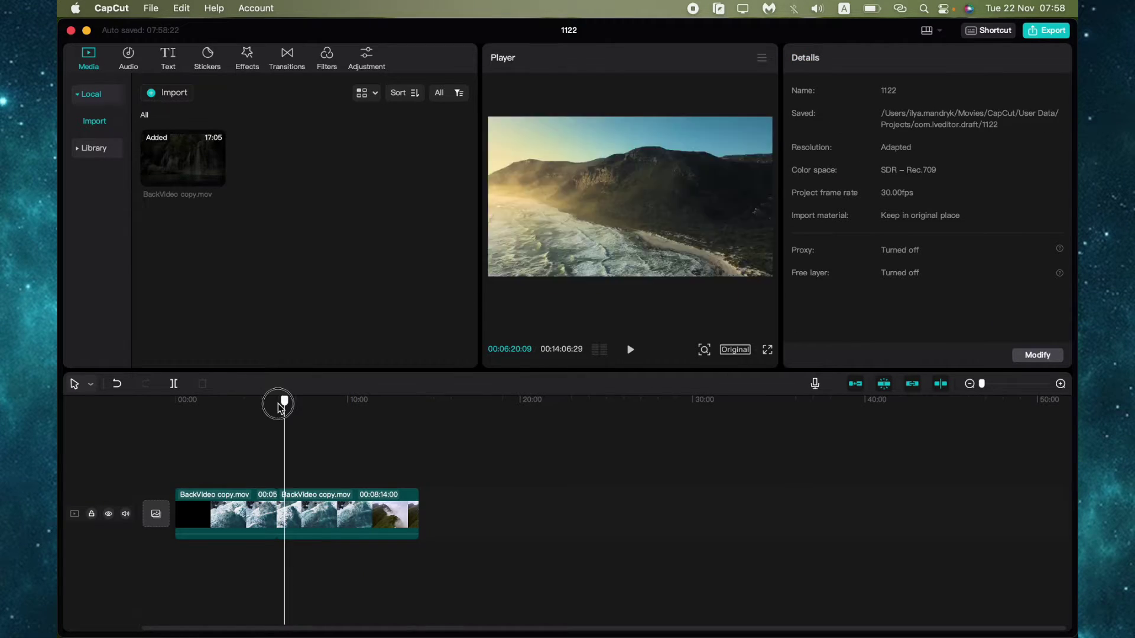
left_click(249, 426)
key("space")
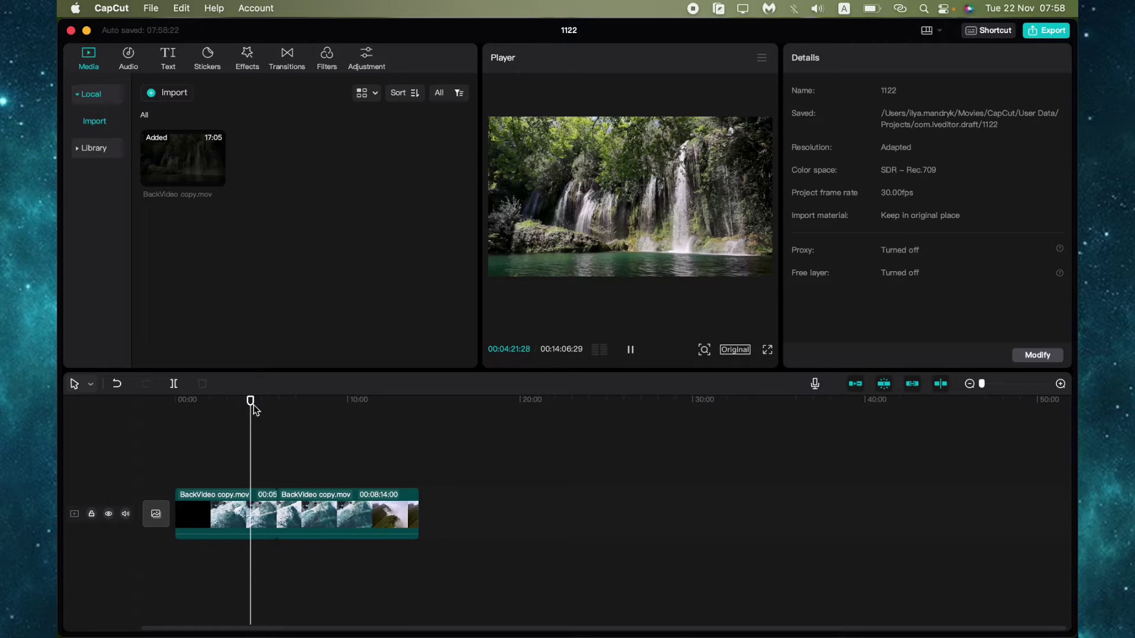
Return home via the File menu to save 1122, then start a new empty project.
left_click(153, 11)
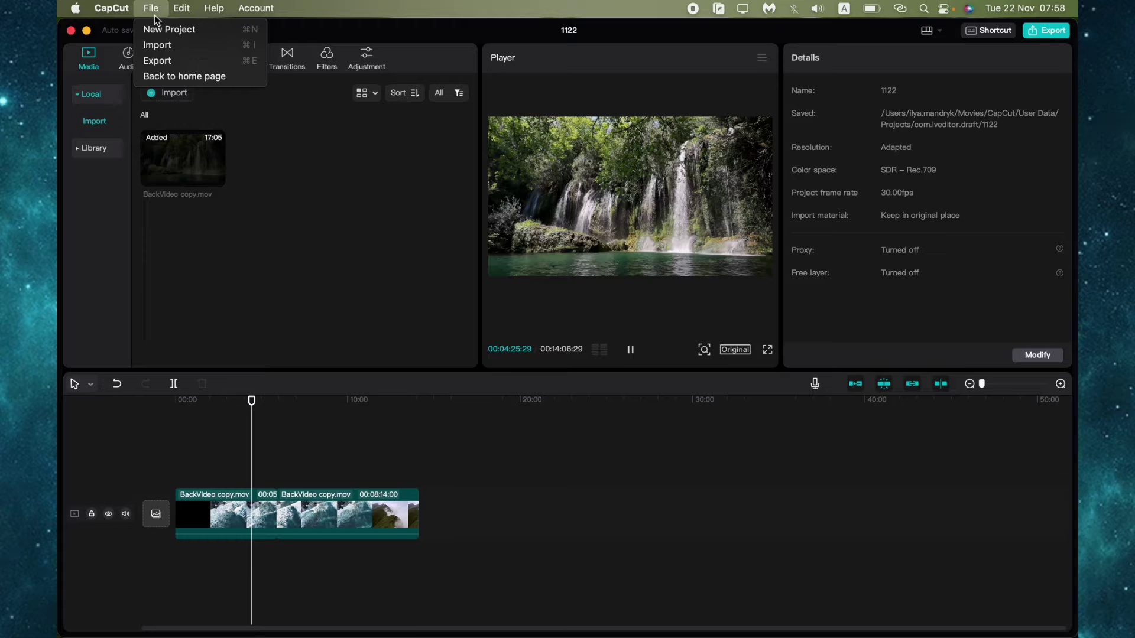
left_click(160, 75)
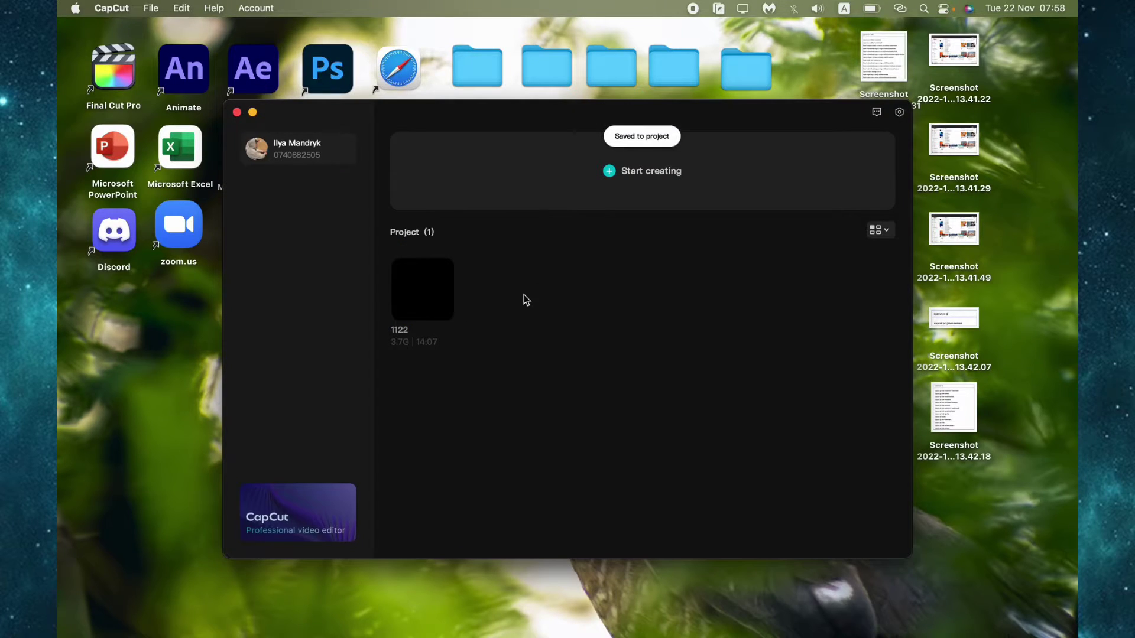
left_click(657, 157)
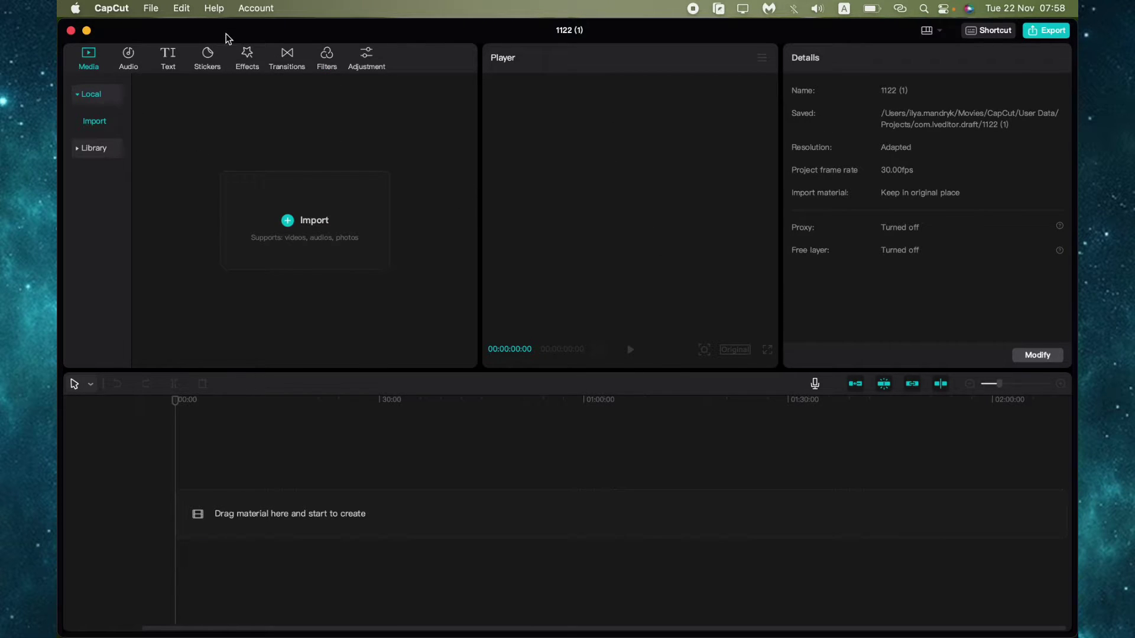
Relaunch CapCut, open the empty project 1122 (1), then quit again.
key("super+h")
double_click(578, 255)
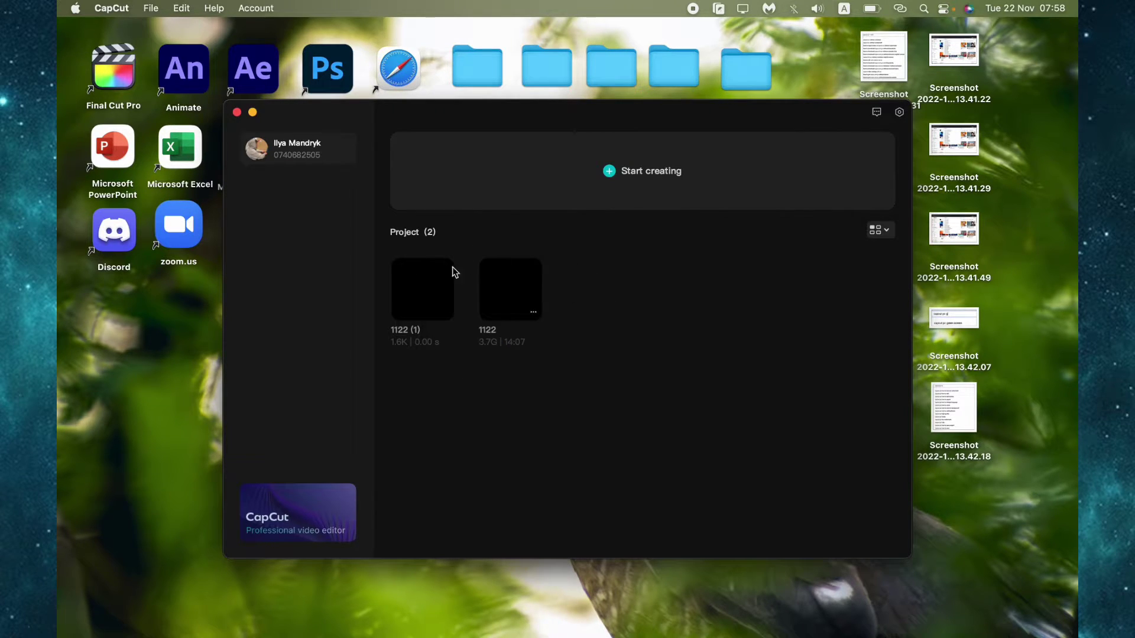
left_click(413, 293)
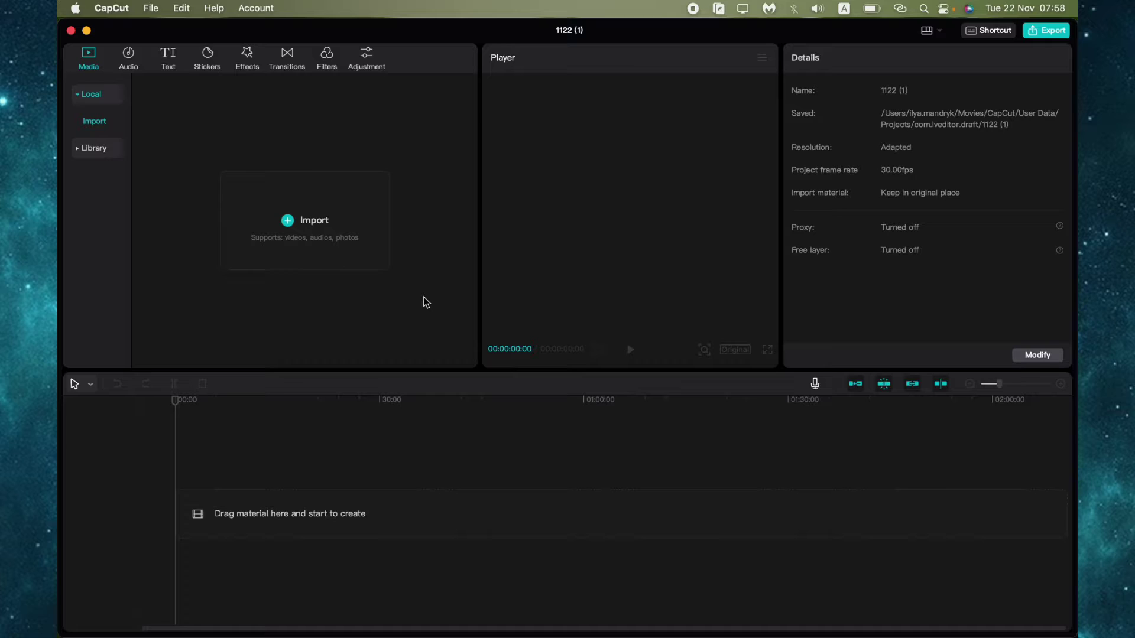
key("super+q")
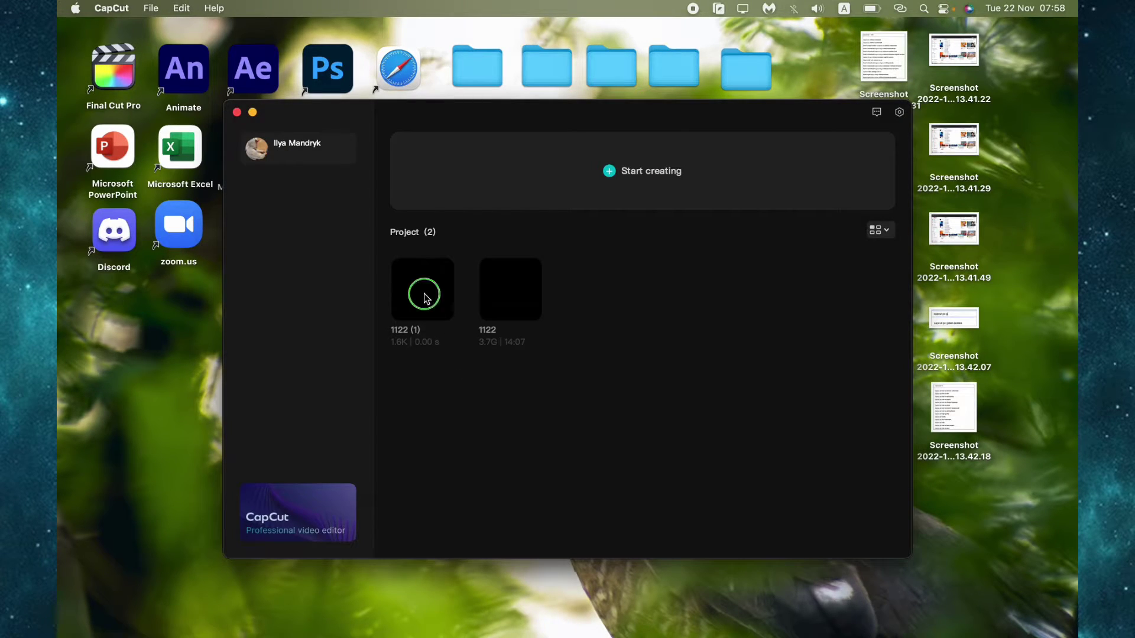
Delete project 1122 (1) from its right-click menu and confirm.
right_click(424, 294)
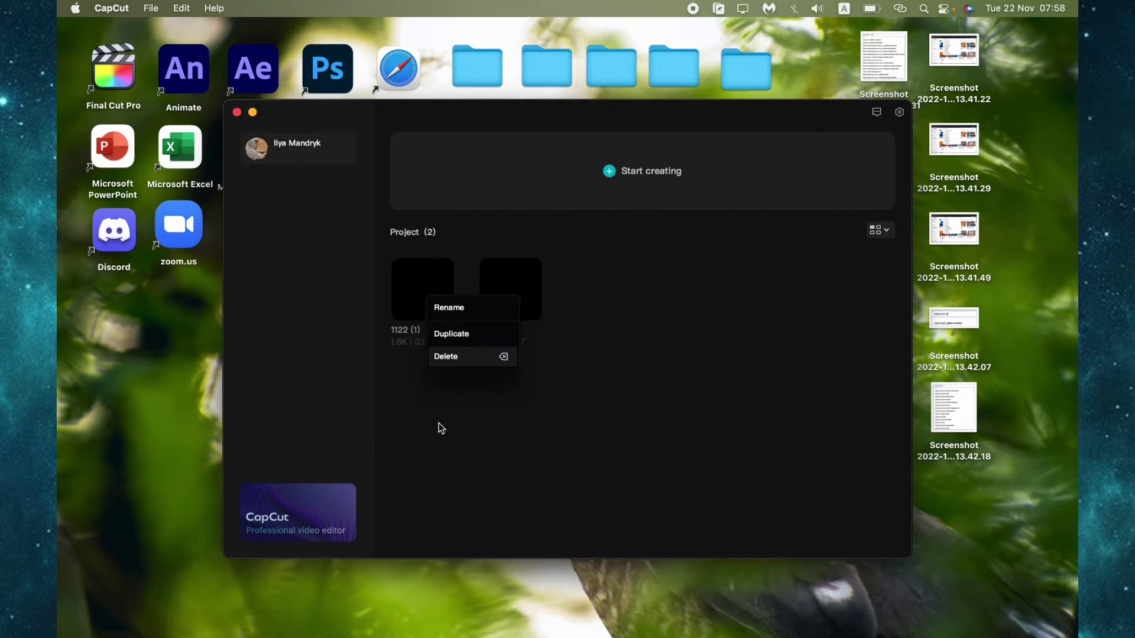
left_click(449, 359)
left_click(596, 400)
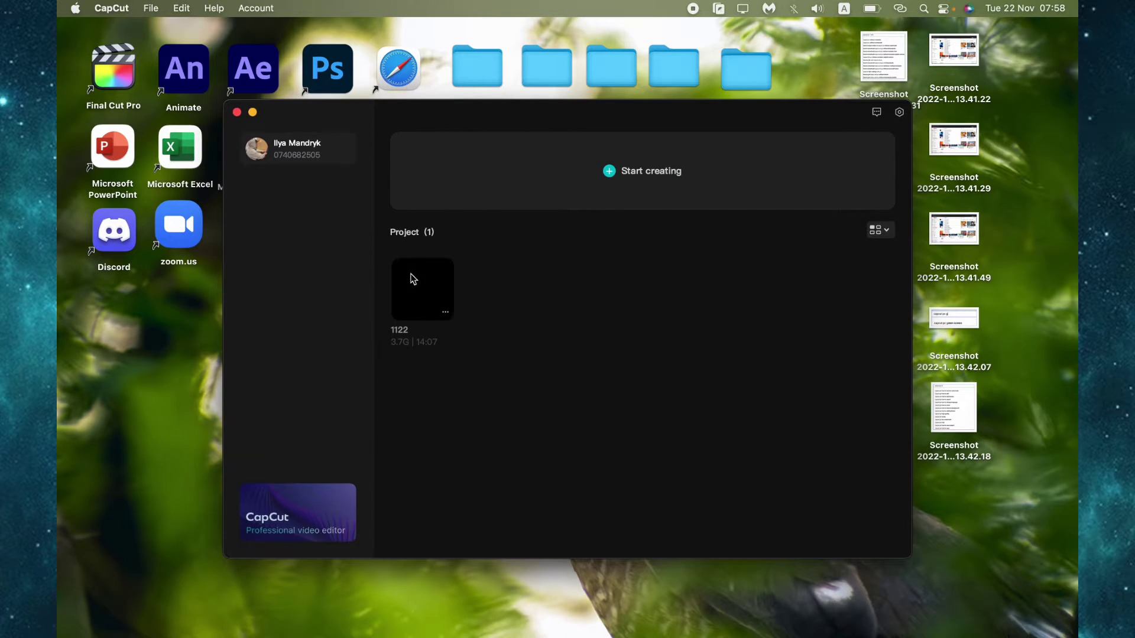
left_click(437, 279)
left_click(376, 404)
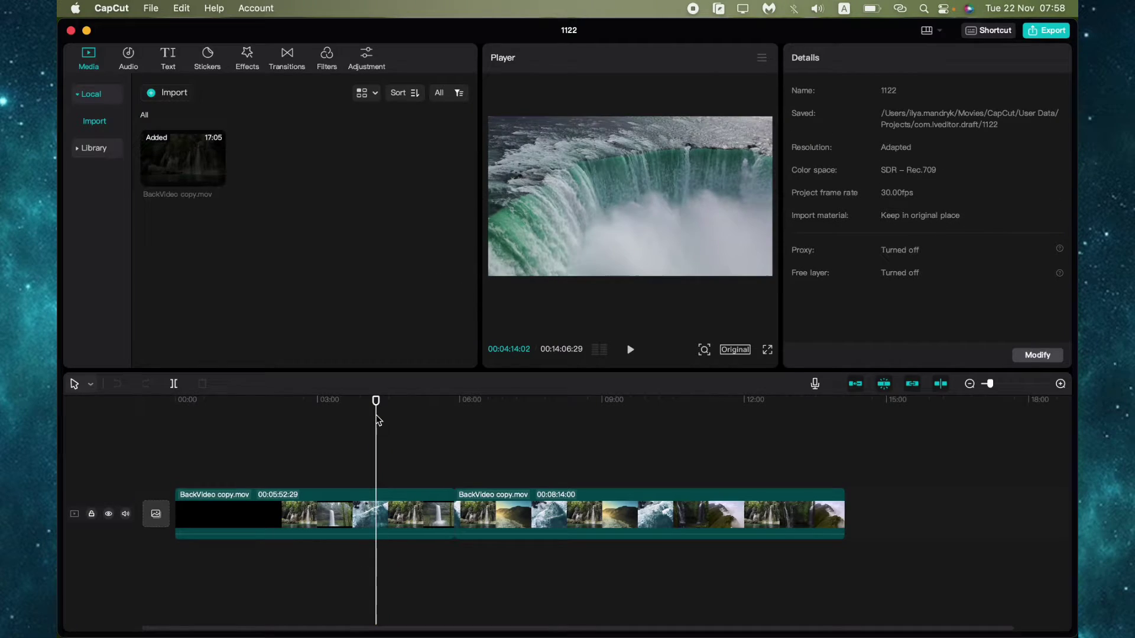
mouse_move(376, 406)
left_mouse_down()
mouse_move(361, 403)
mouse_move(485, 406)
mouse_move(174, 403)
left_mouse_up()
key("space")
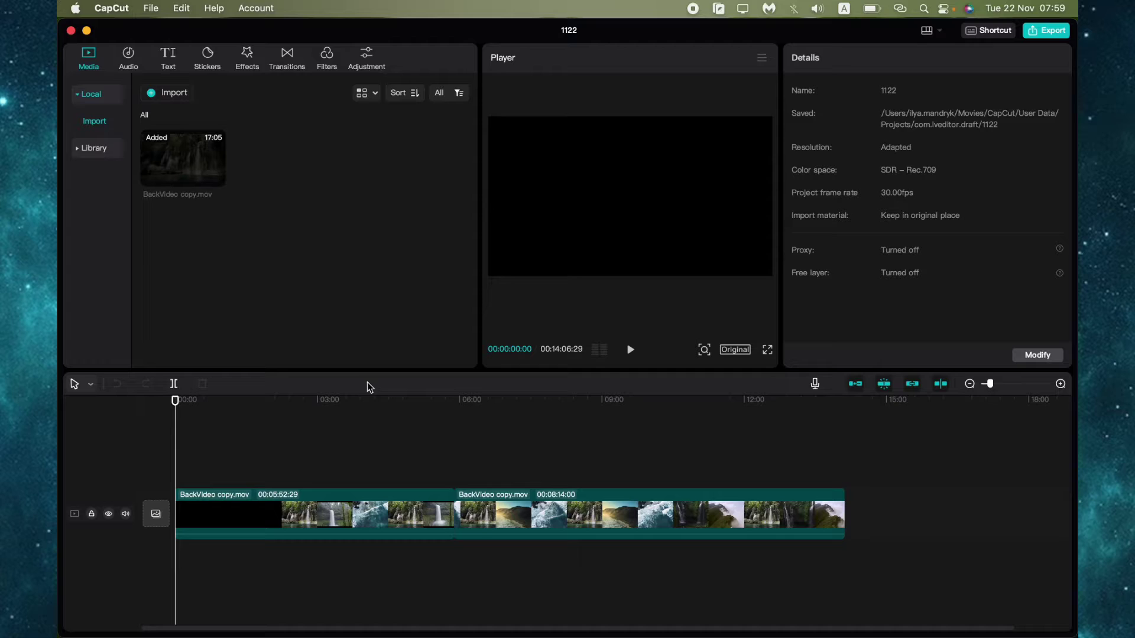
Create a new project from the File menu and confirm it.
left_click(151, 11)
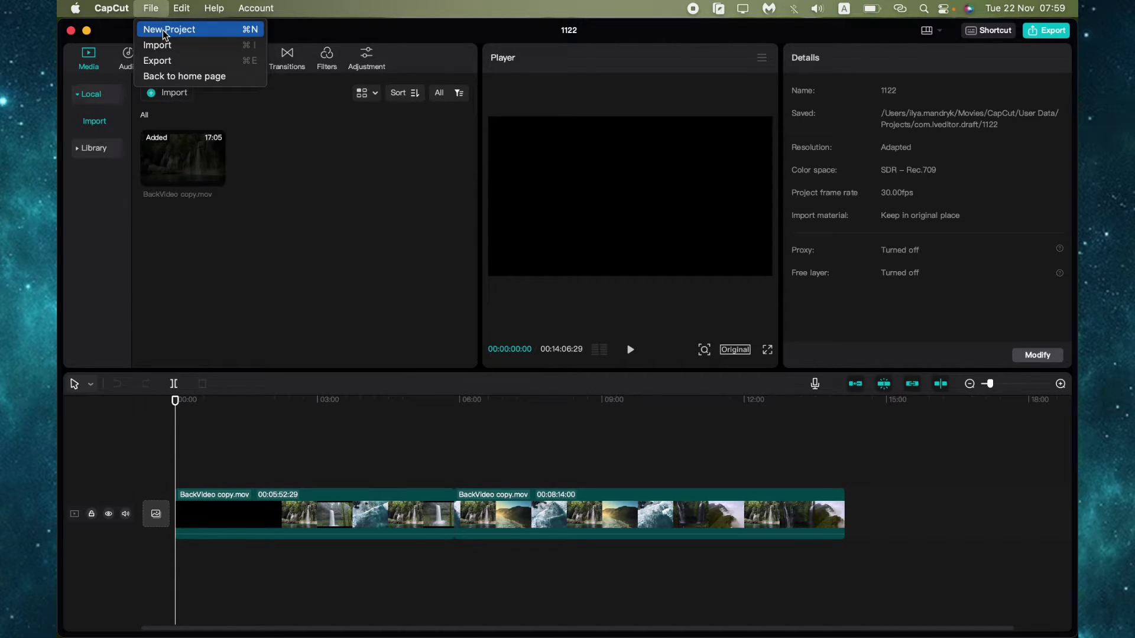
left_click(164, 31)
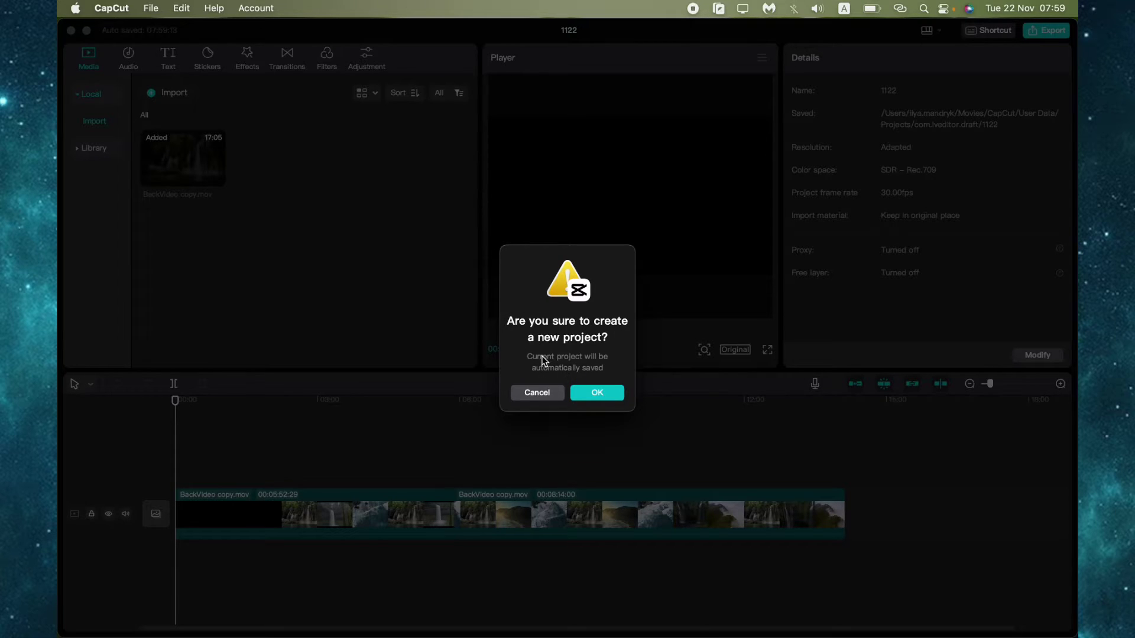
left_click(608, 399)
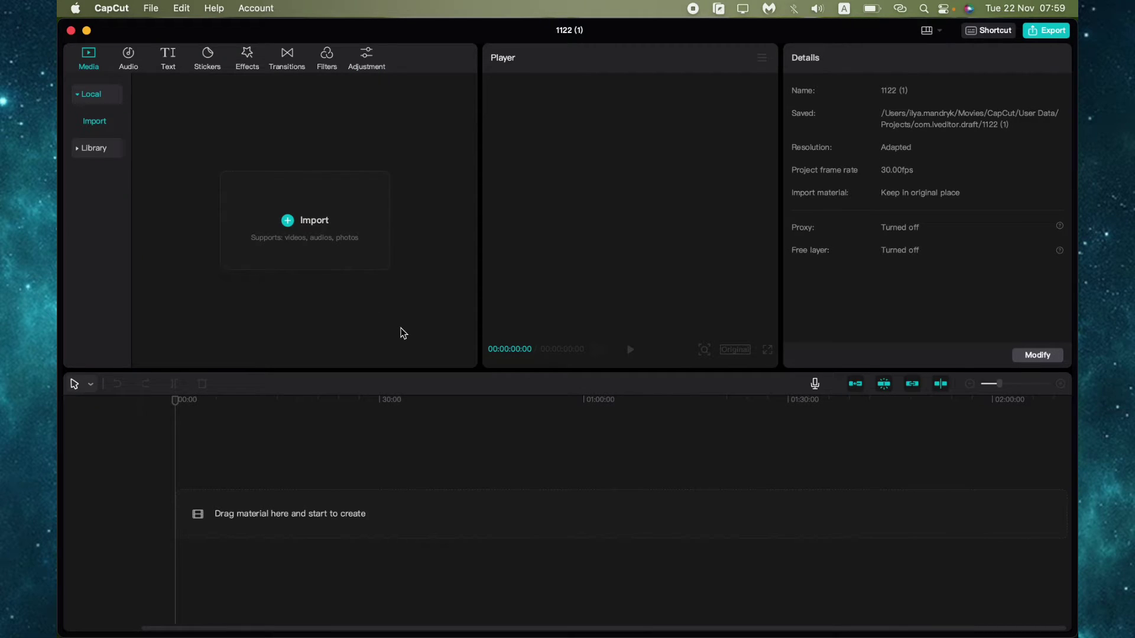
Quit and relaunch CapCut, reopening project 1122 (1) to check it persists.
key("super+w")
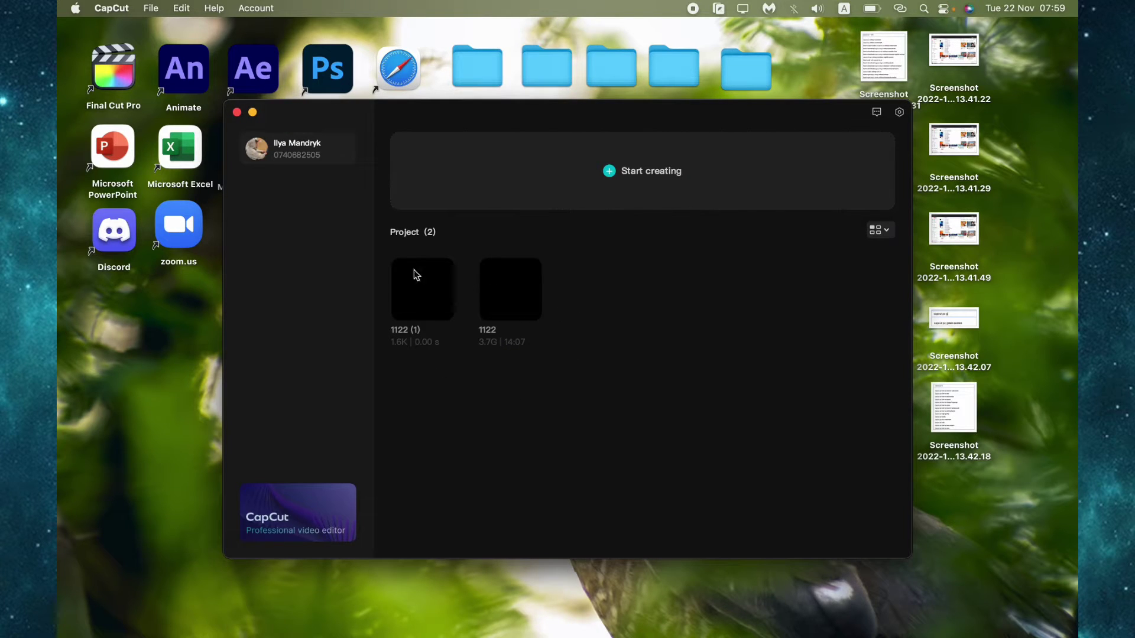
left_click(414, 274)
key("super+q")
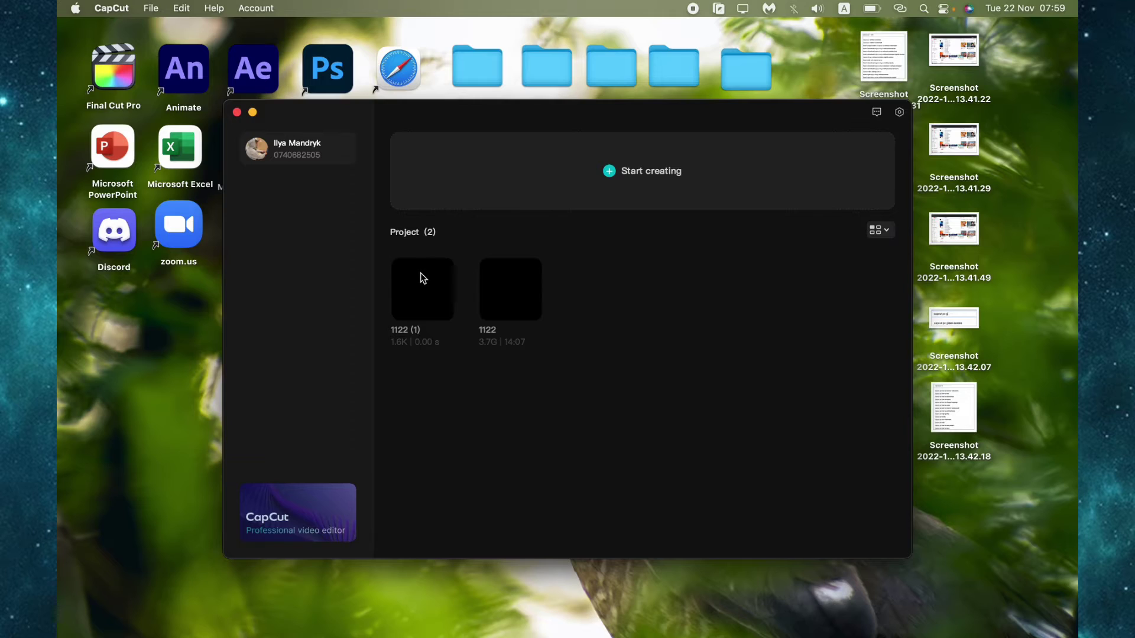
left_click(423, 279)
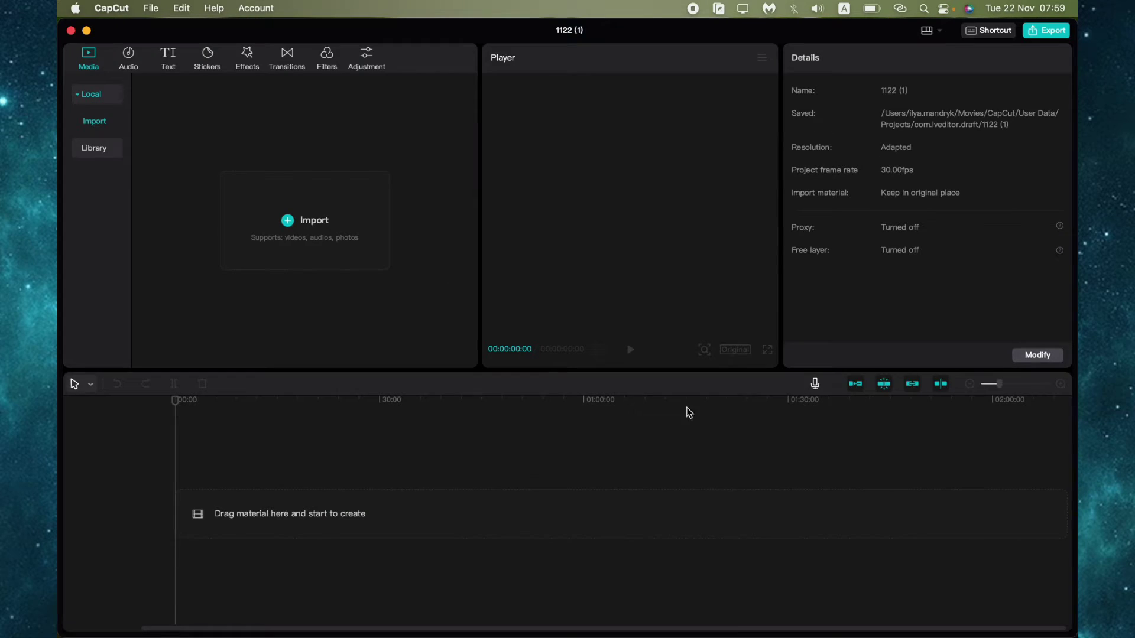
key("super+q")
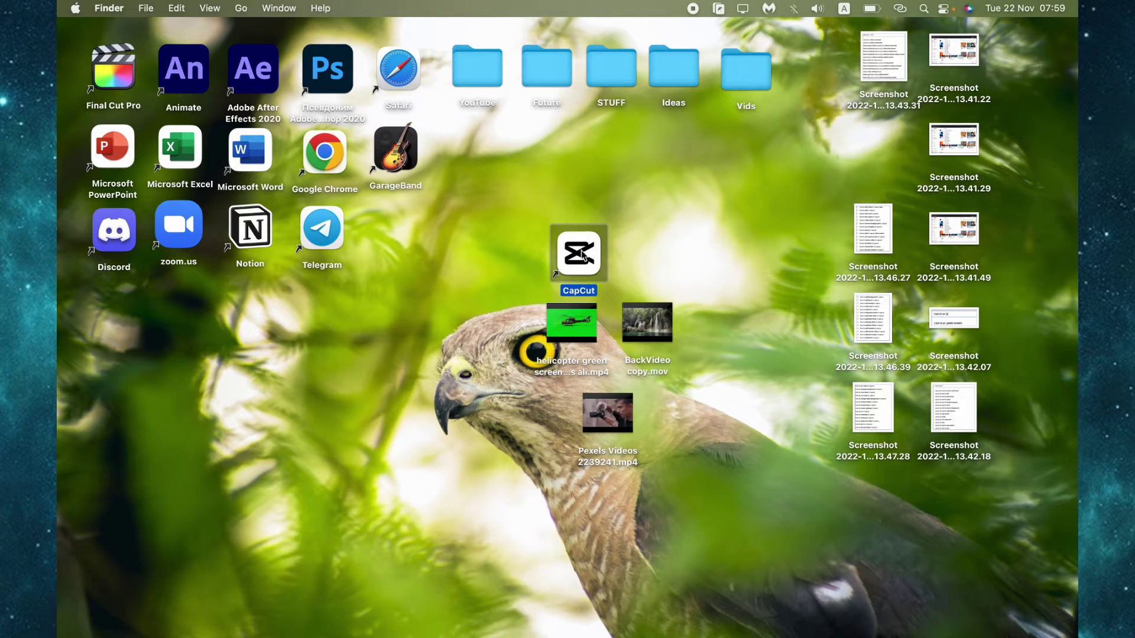
double_click(582, 256)
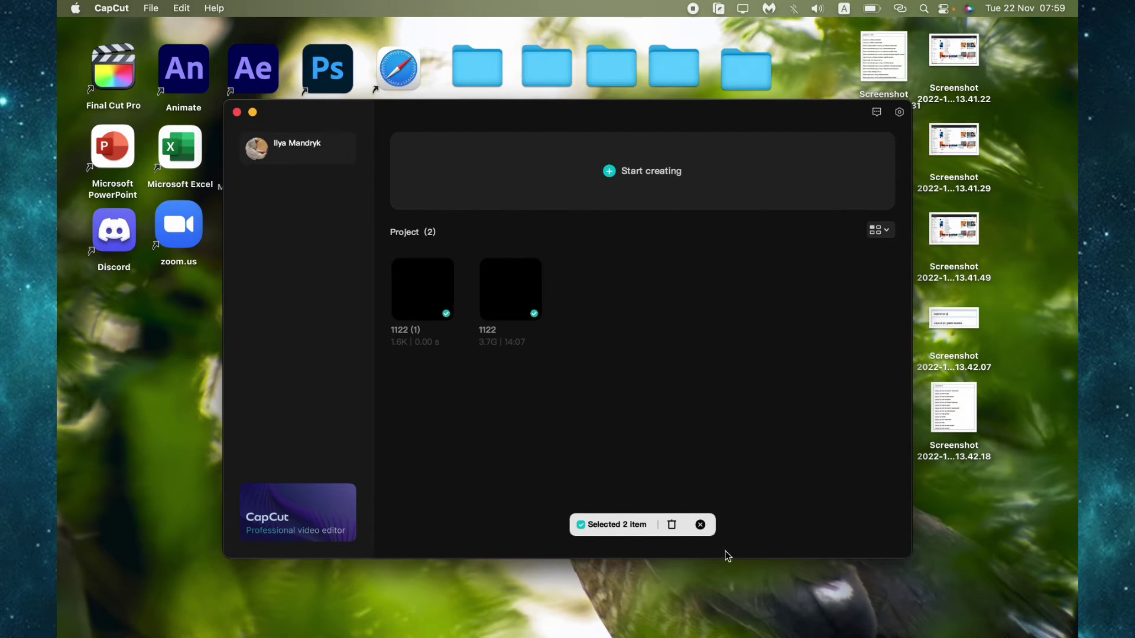
Delete both saved projects and start a fresh blank project named 1122.
left_click(671, 524)
left_click(597, 398)
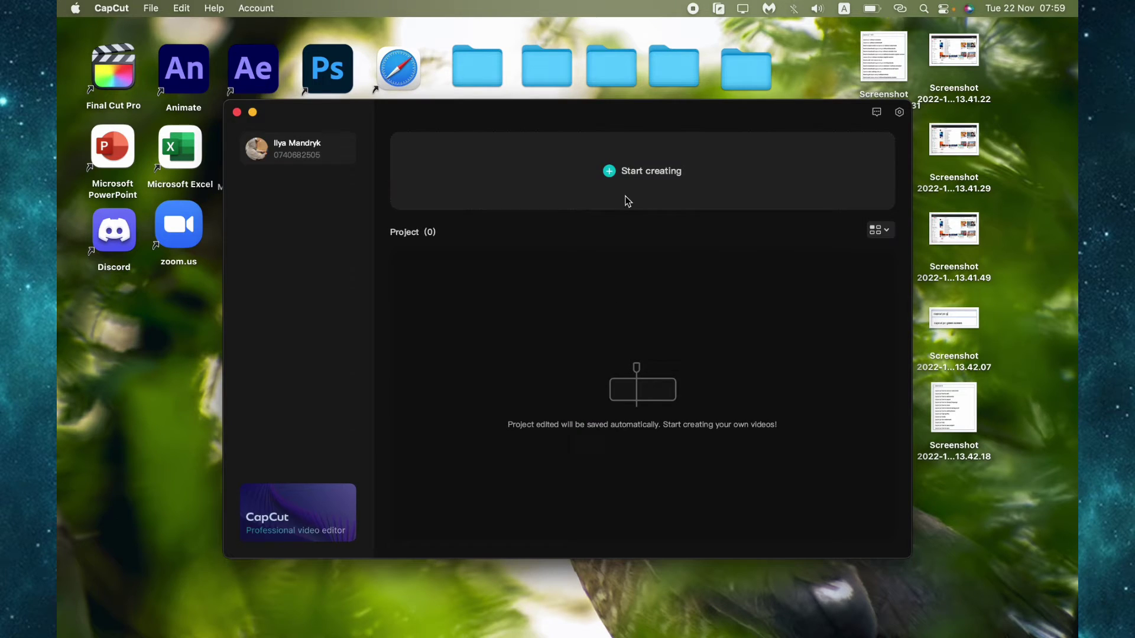
left_click(625, 201)
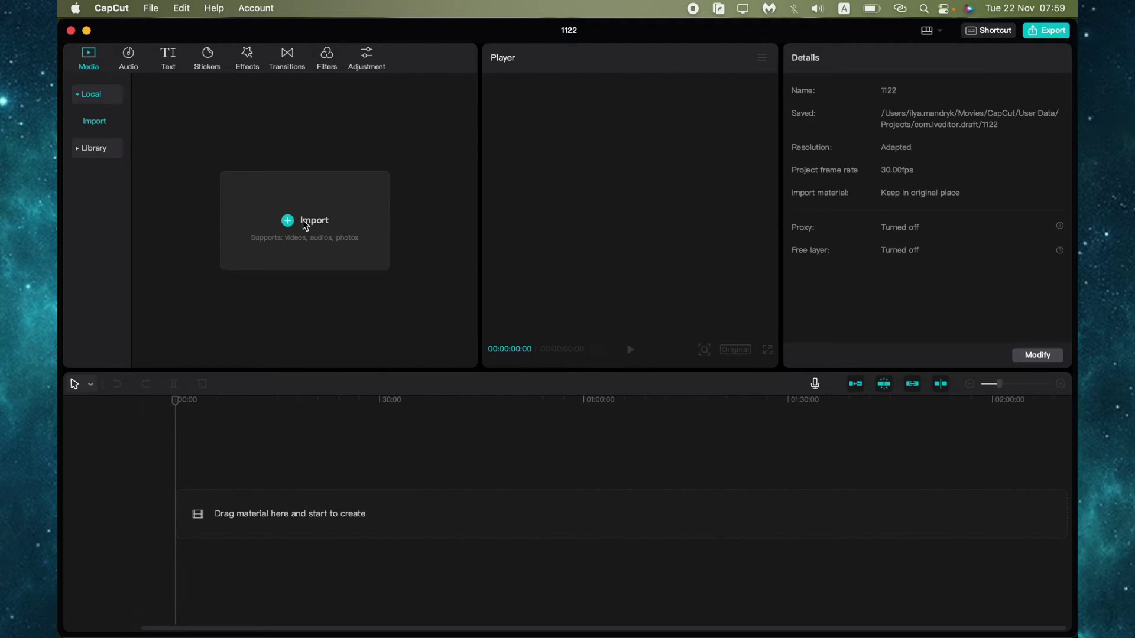
Import BackVideo copy.mov from the Desktop and add the clip to the timeline.
left_click(350, 238)
left_click(429, 275)
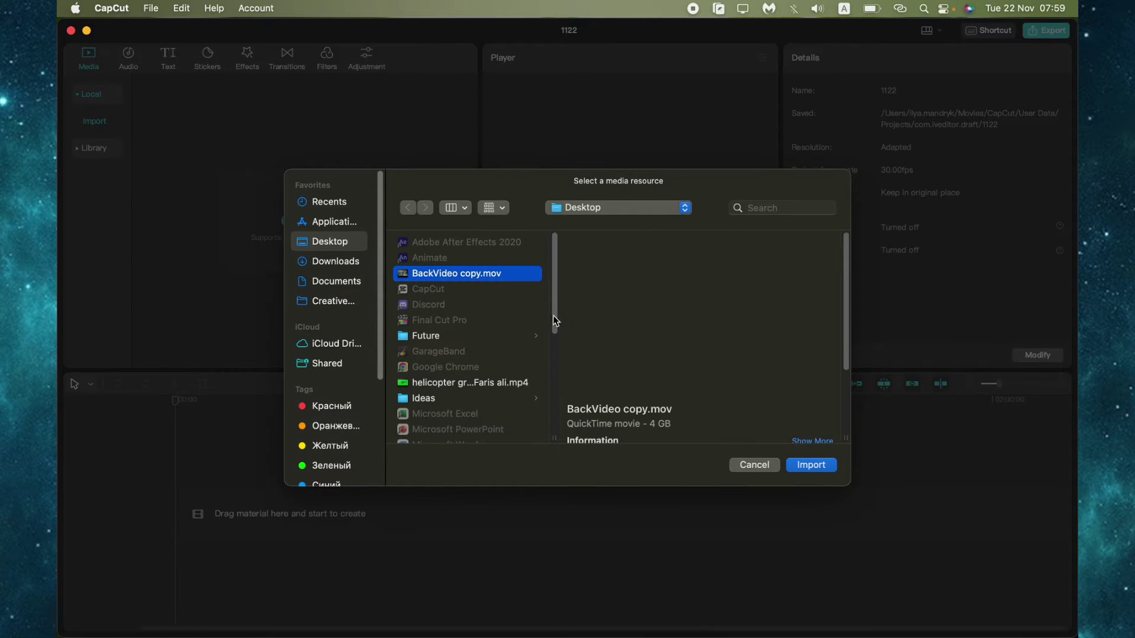
left_click(810, 464)
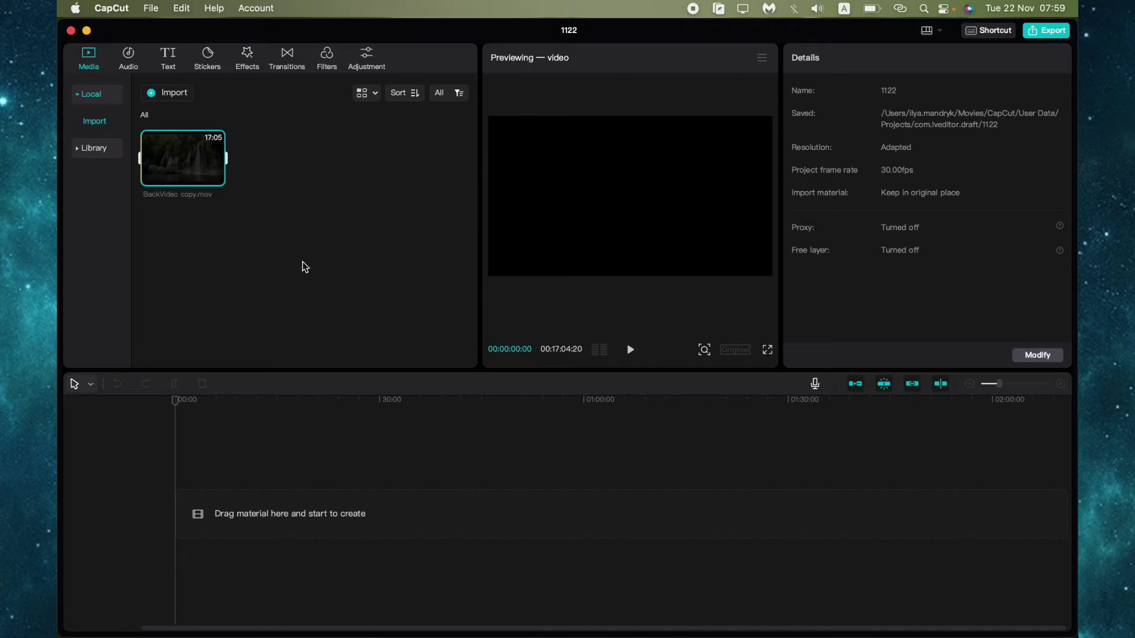
left_click(215, 176)
Delete the short middle piece of the BackVideo clip, then quit CapCut.
left_click(253, 442)
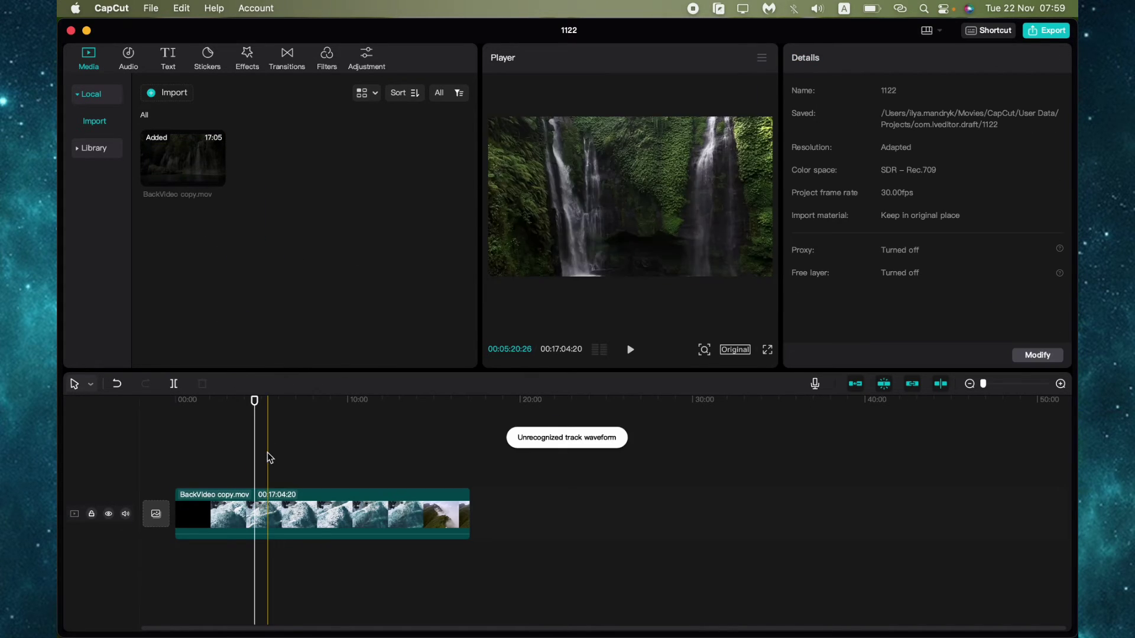
left_click(296, 510)
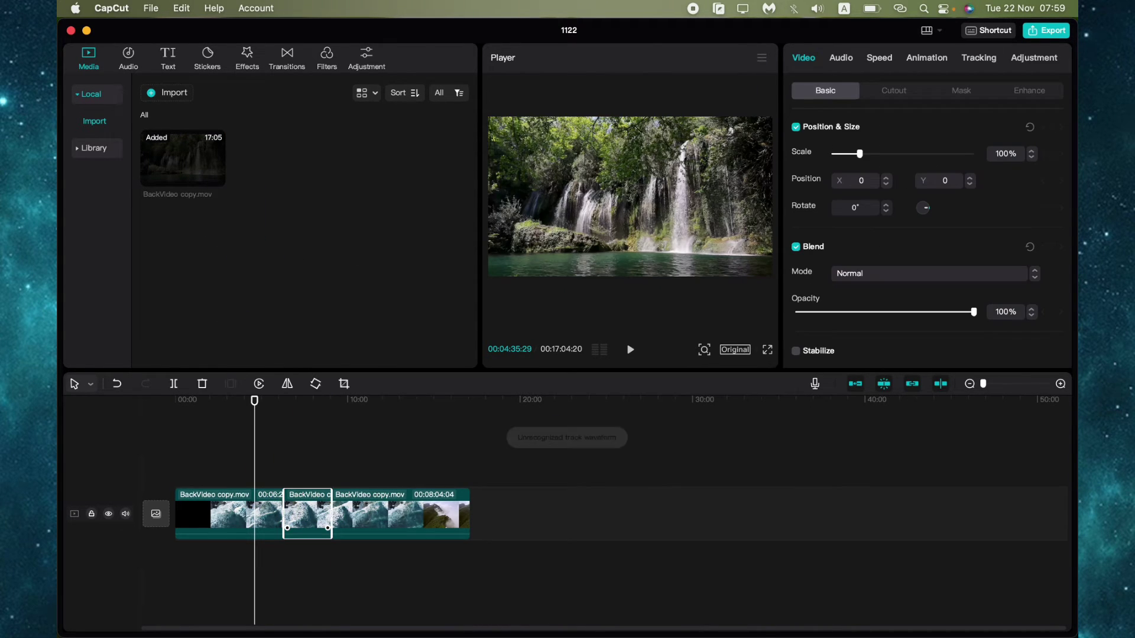
key("Delete")
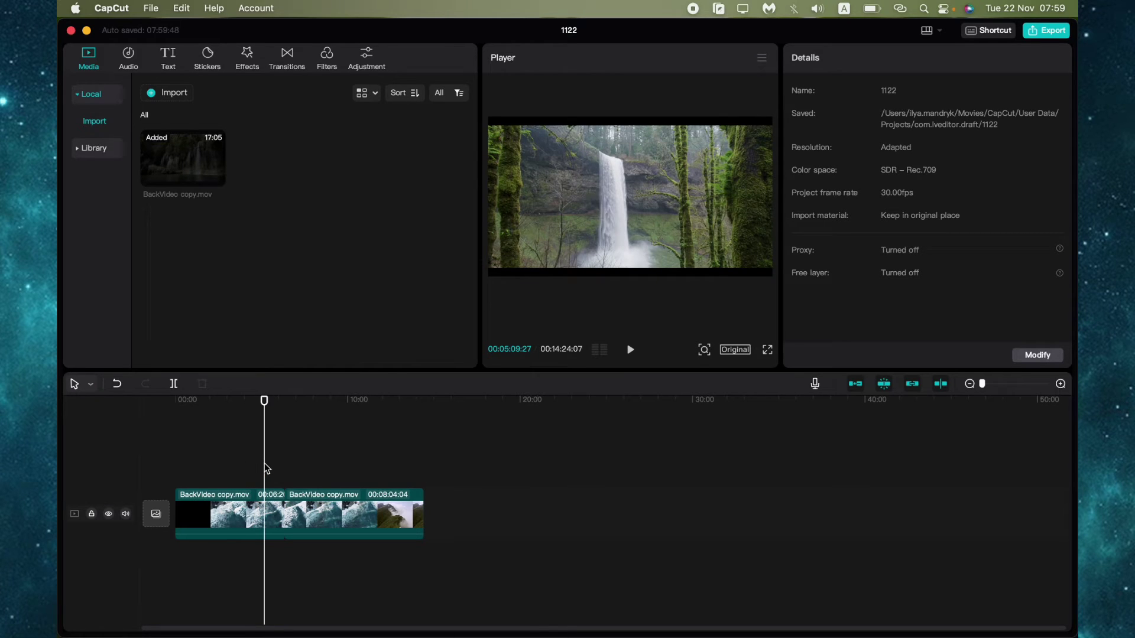
key("super+h")
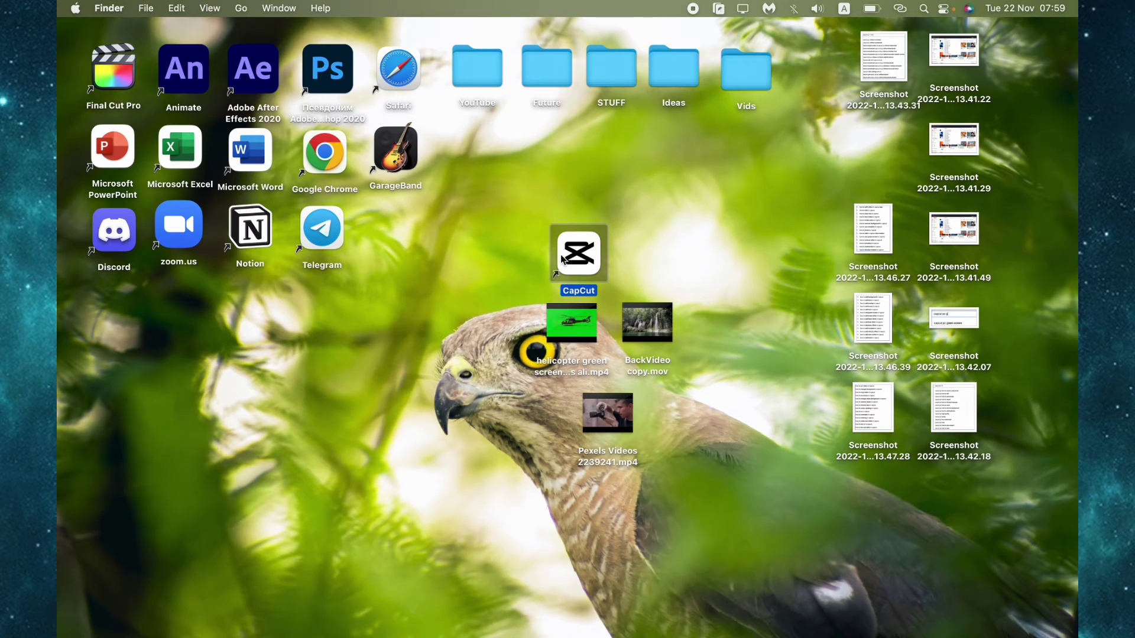
Relaunch CapCut from the desktop and permanently delete project 1122.
left_click(517, 264)
double_click(585, 257)
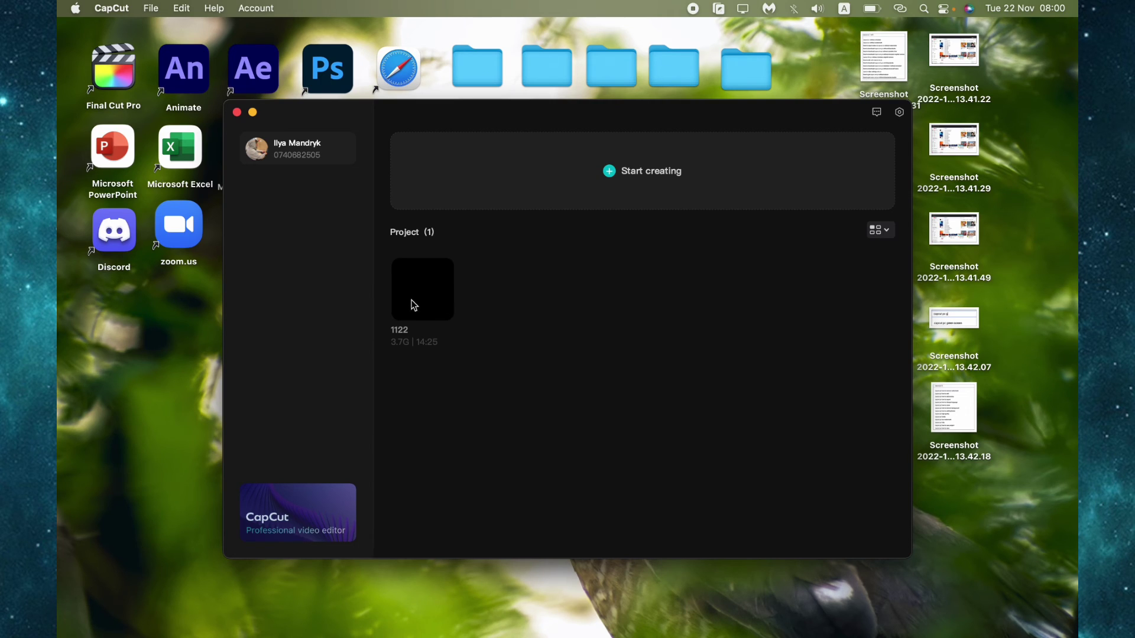
left_click(447, 313)
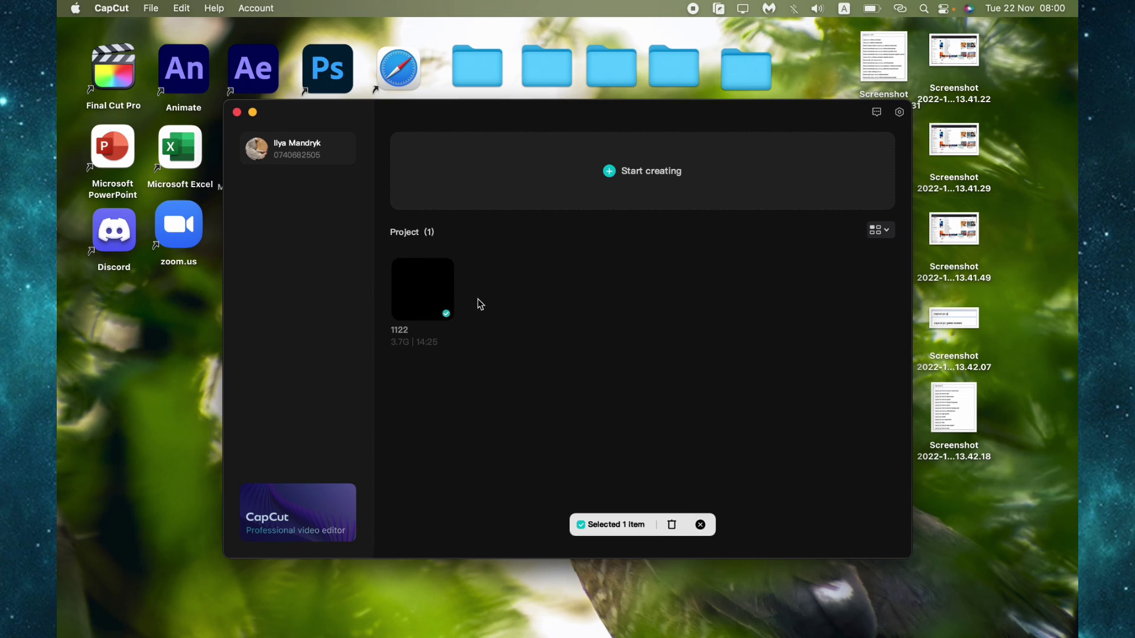
left_click(671, 523)
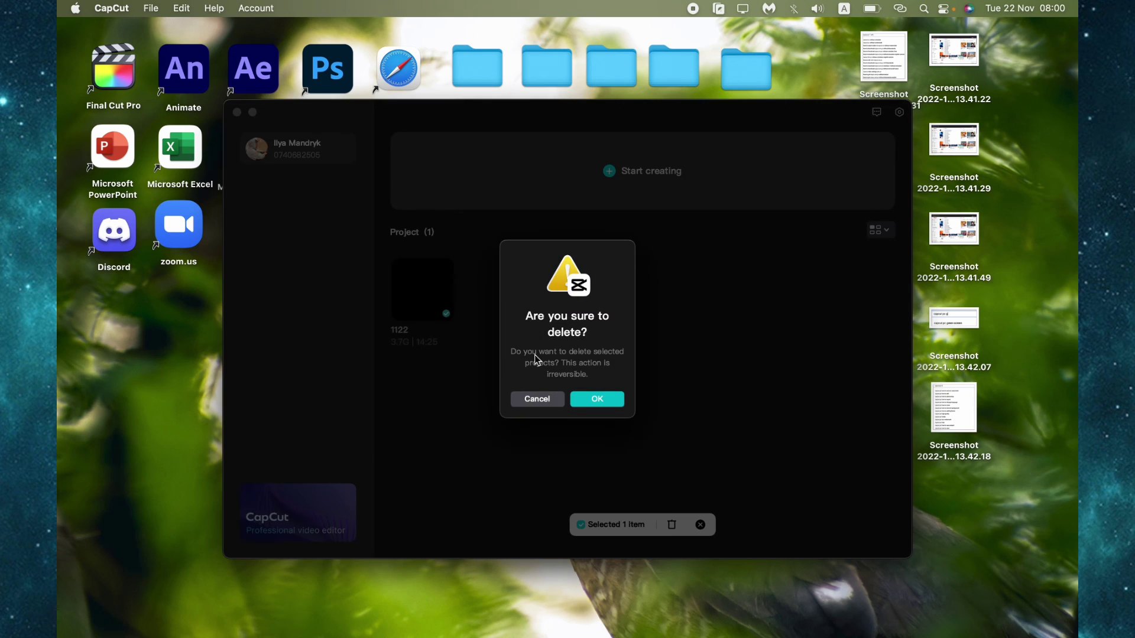
left_click(605, 400)
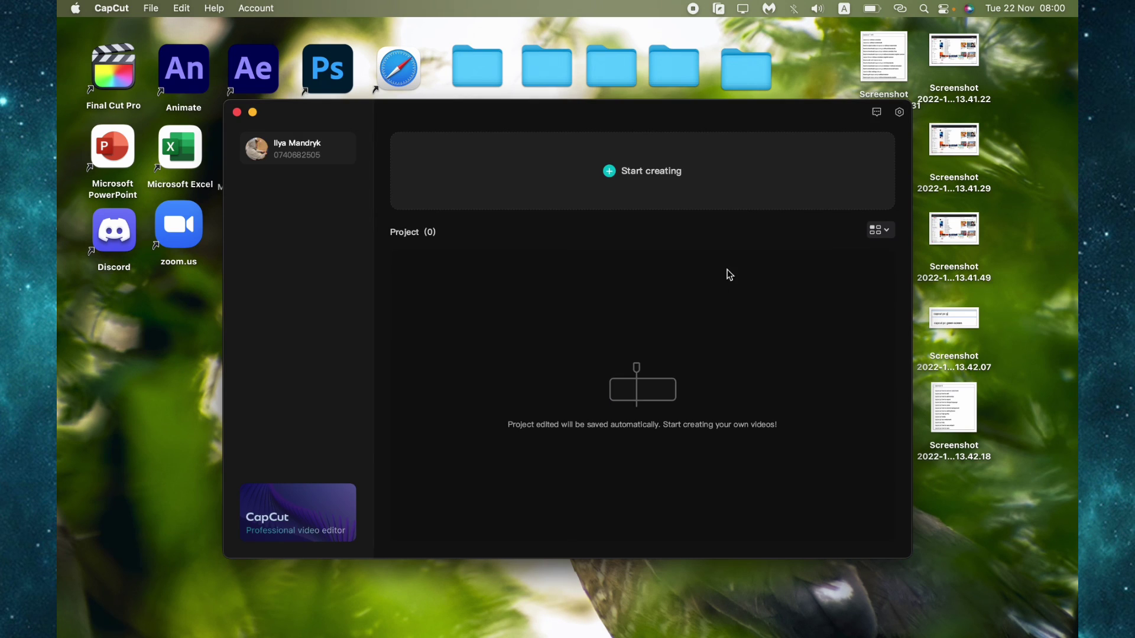